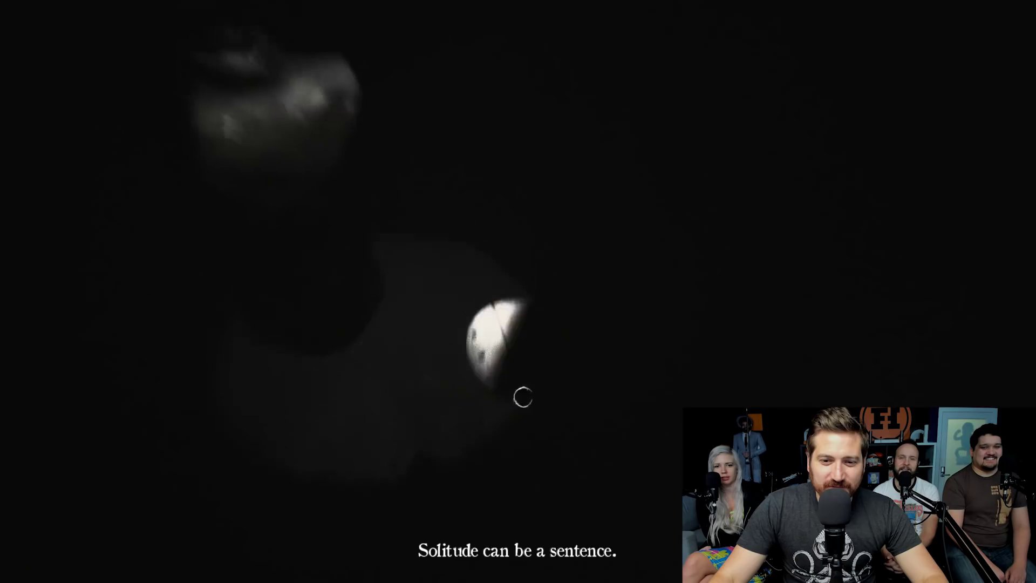
click(531, 338)
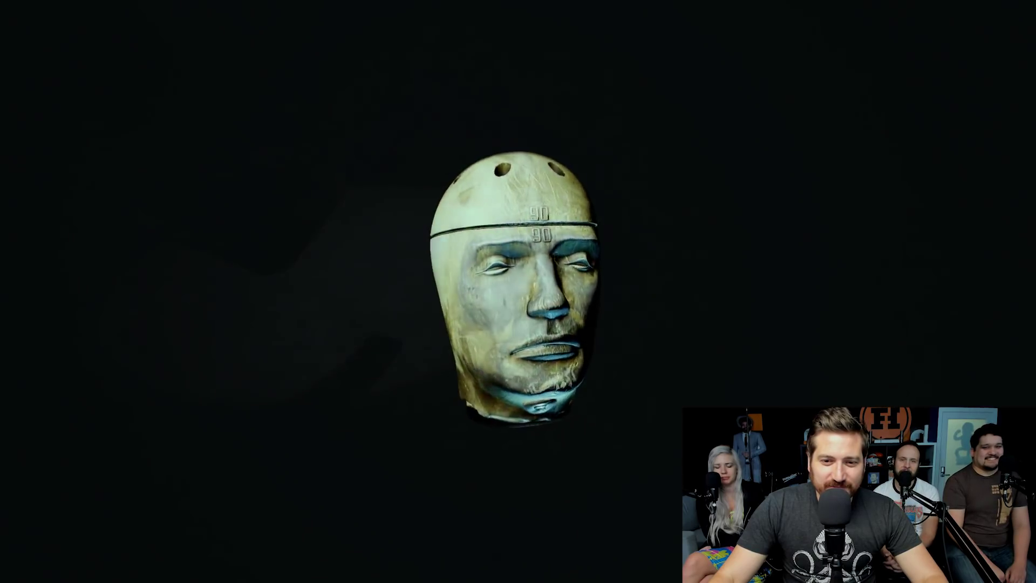